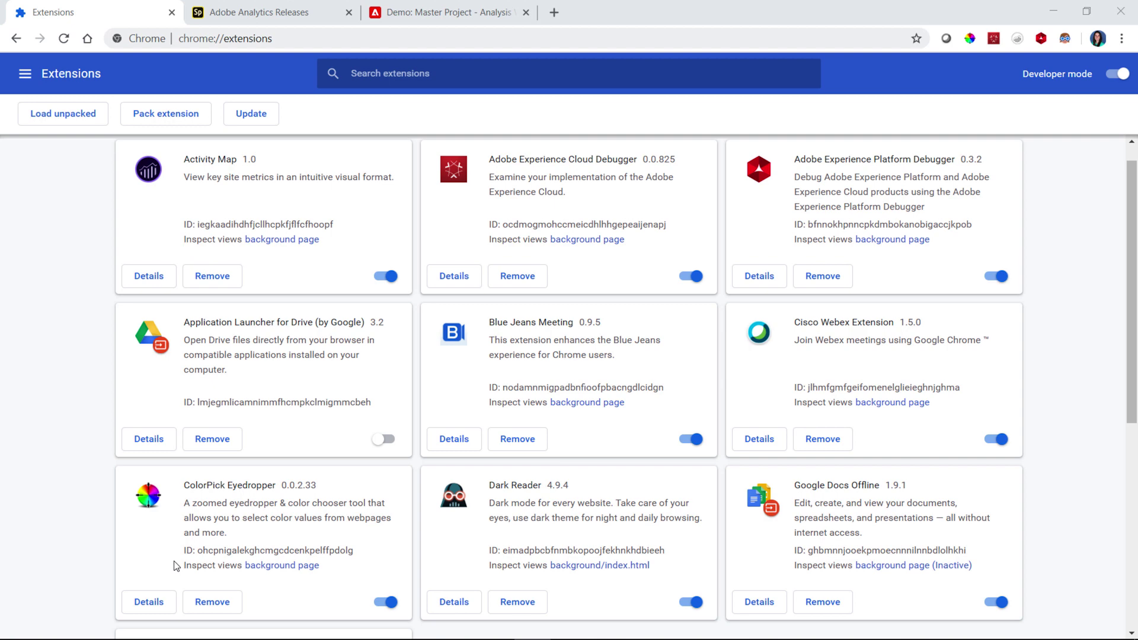
left_click(1121, 38)
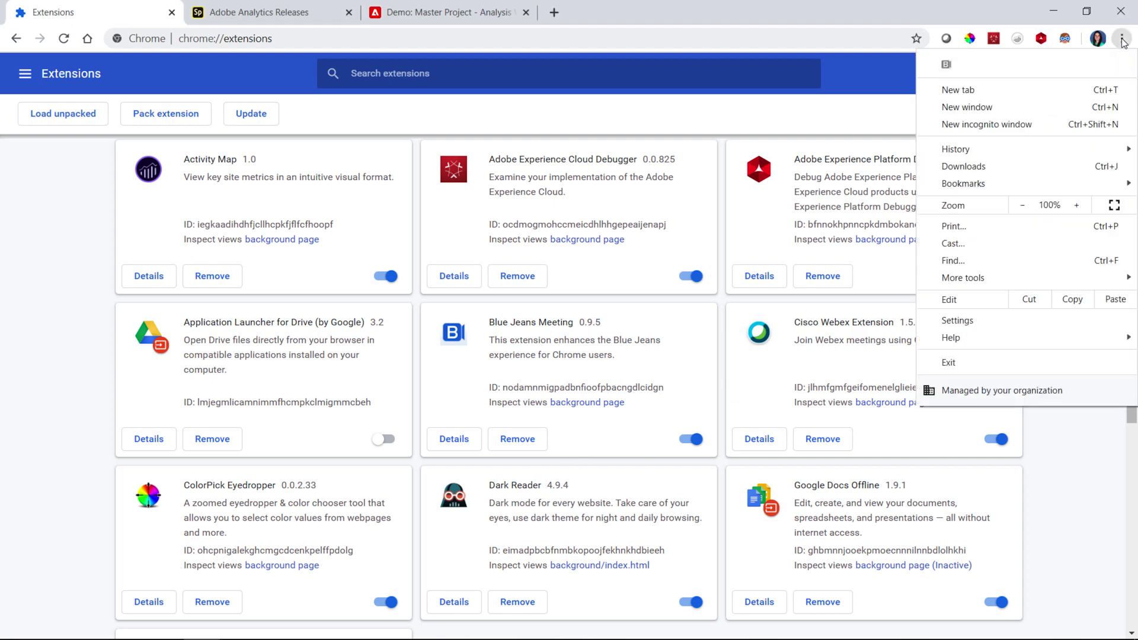
mouse_move(963, 278)
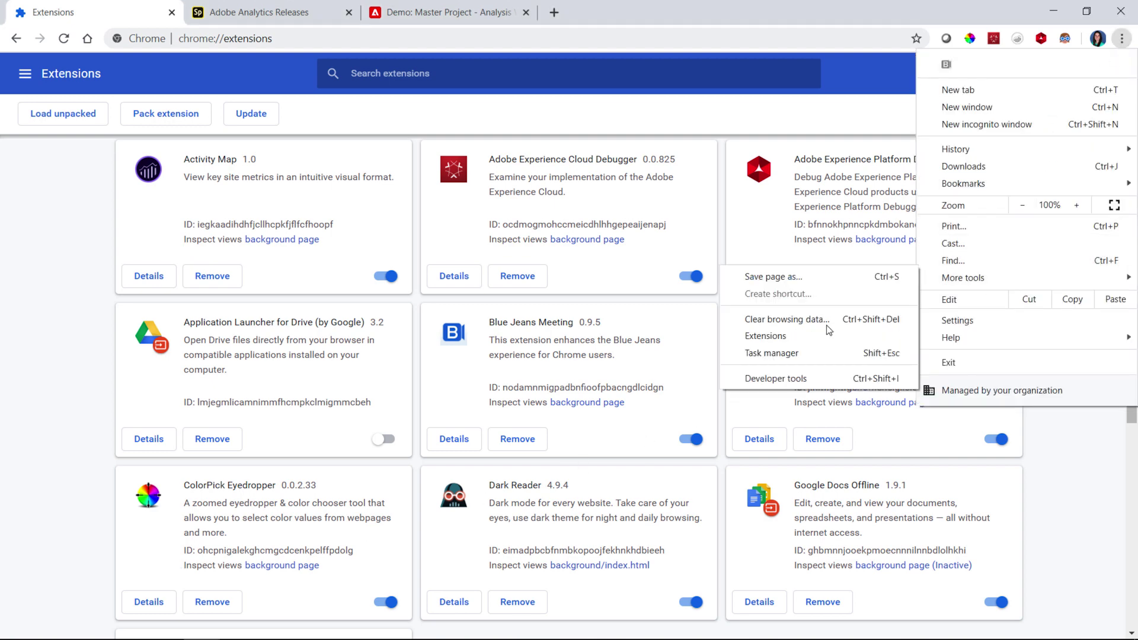
left_click(779, 337)
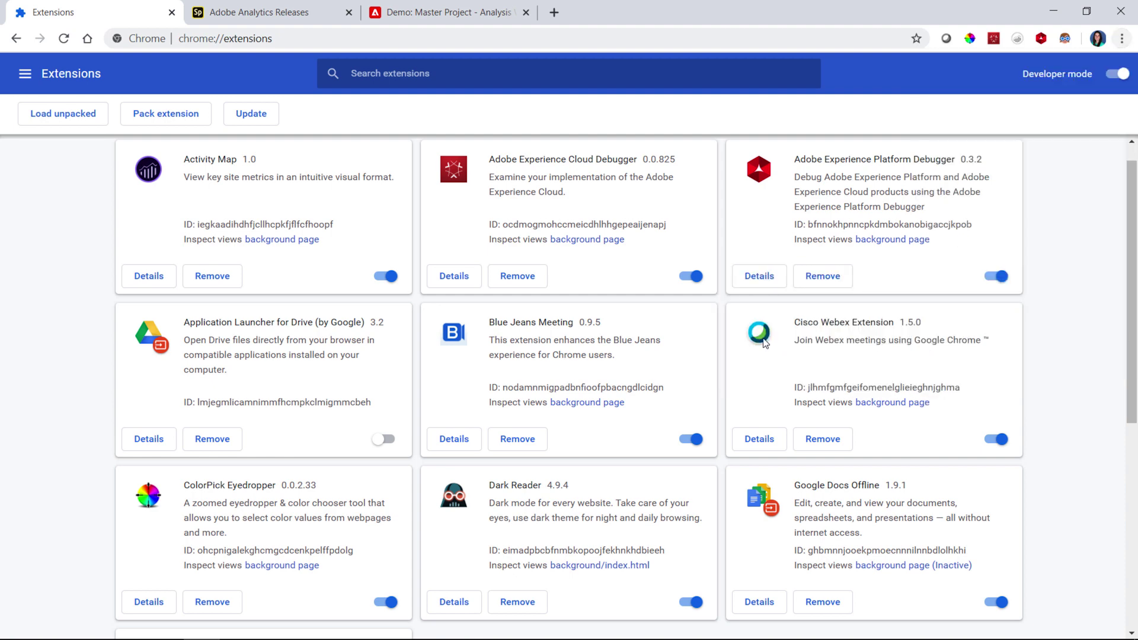
left_click(25, 74)
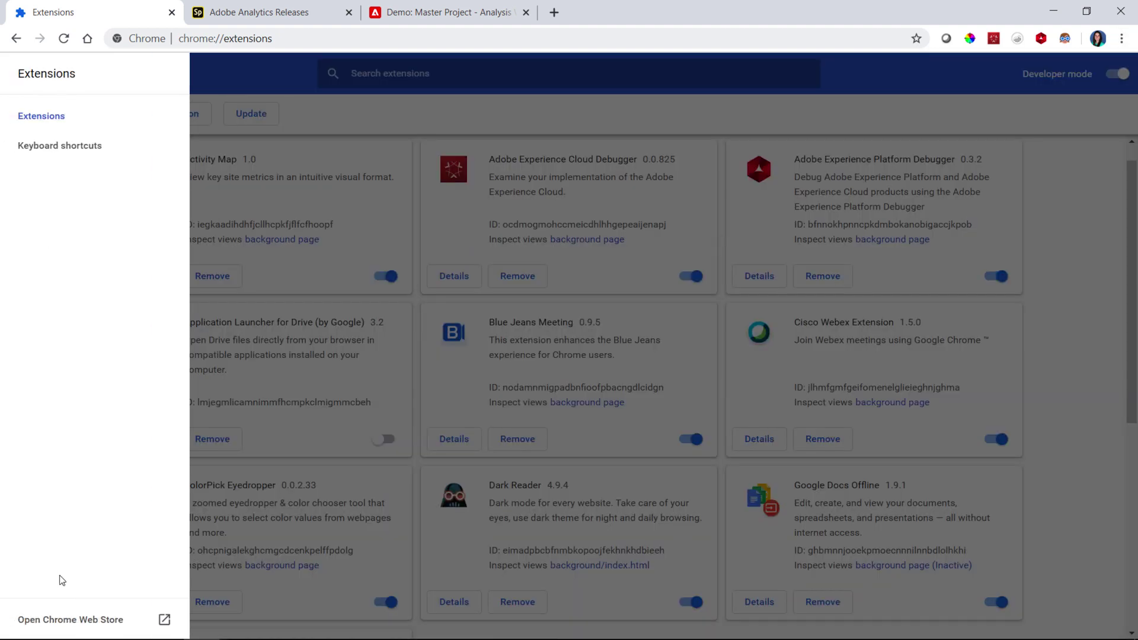
left_click(1045, 531)
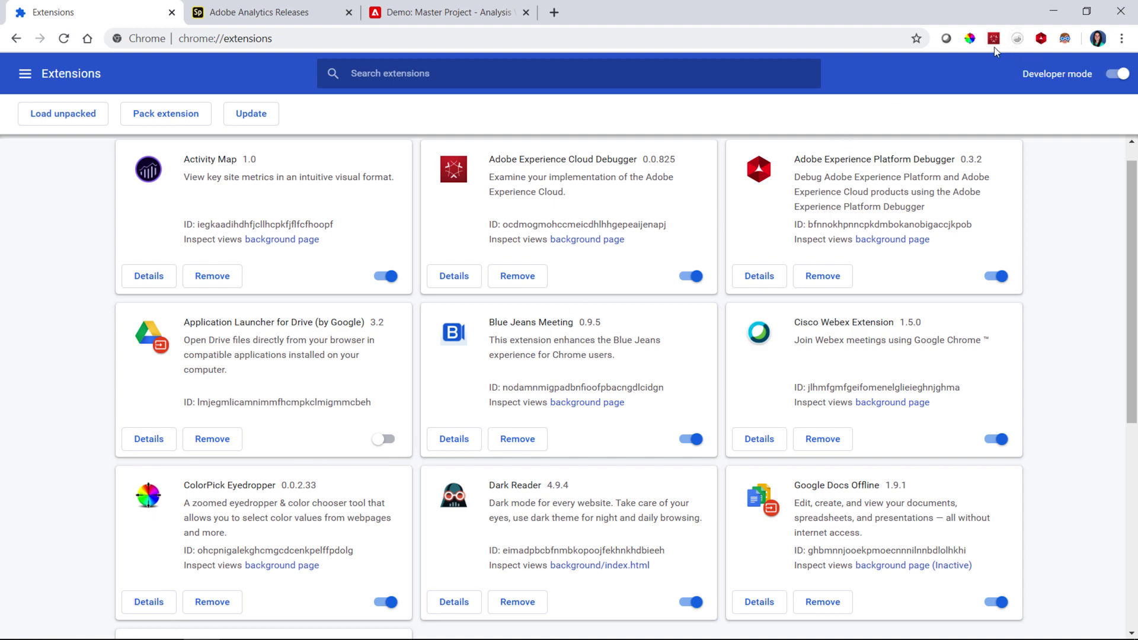
Start the ColorPick eyedropper on the Adobe Analytics Releases page to sample its blue
left_click(256, 11)
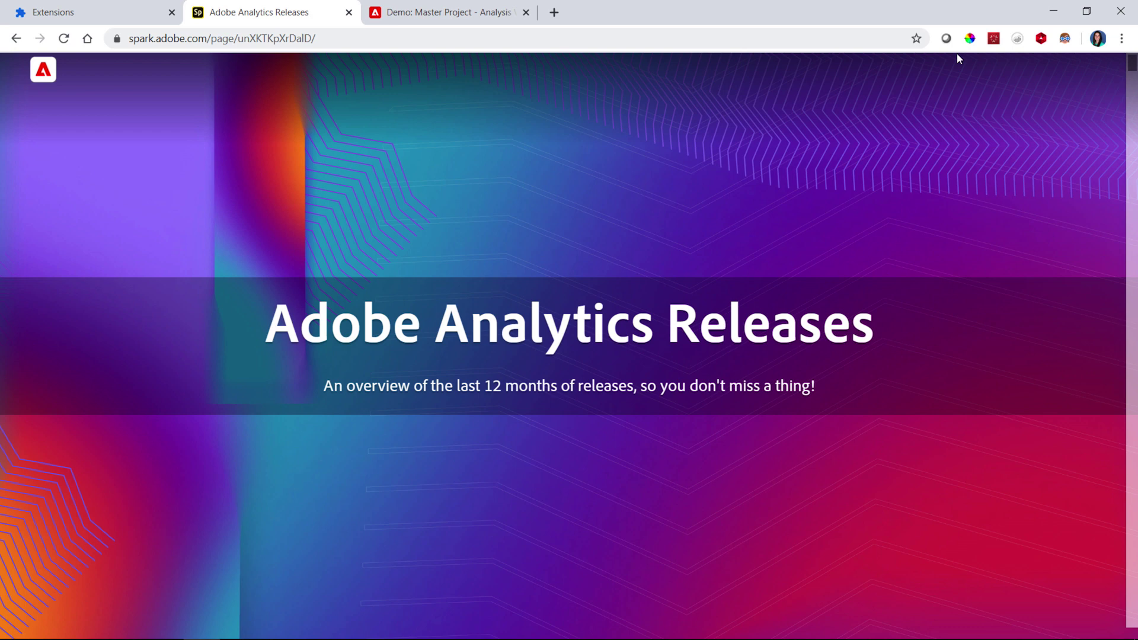
left_click(969, 38)
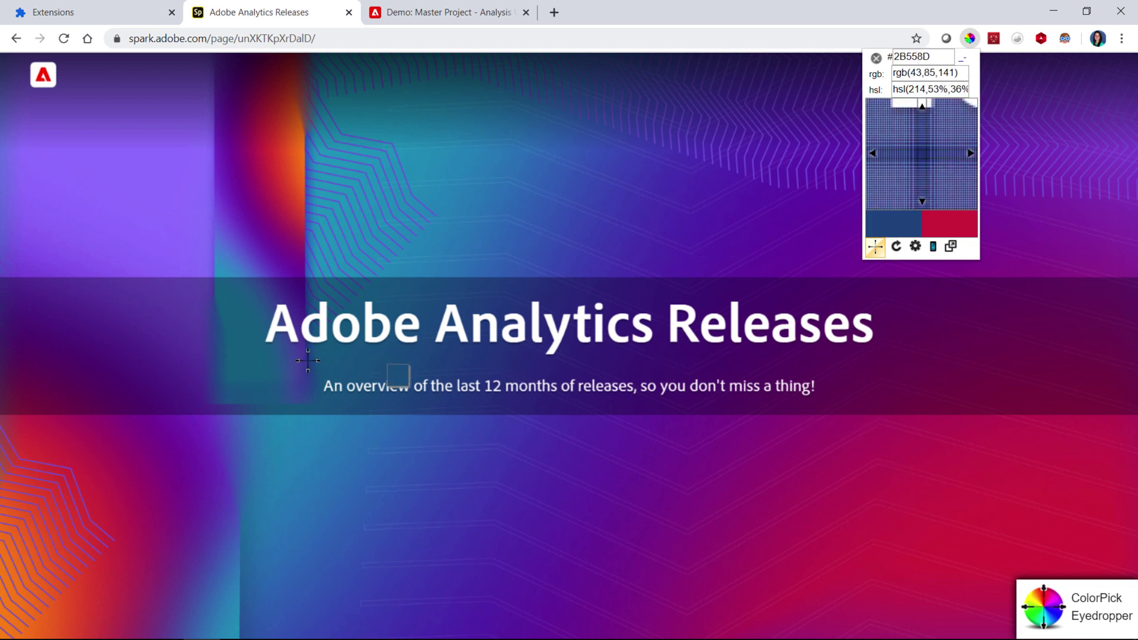
Capture the blue #3495C1 and paste its hex code into the Notepad colour list
left_click(228, 617)
key("Tab")
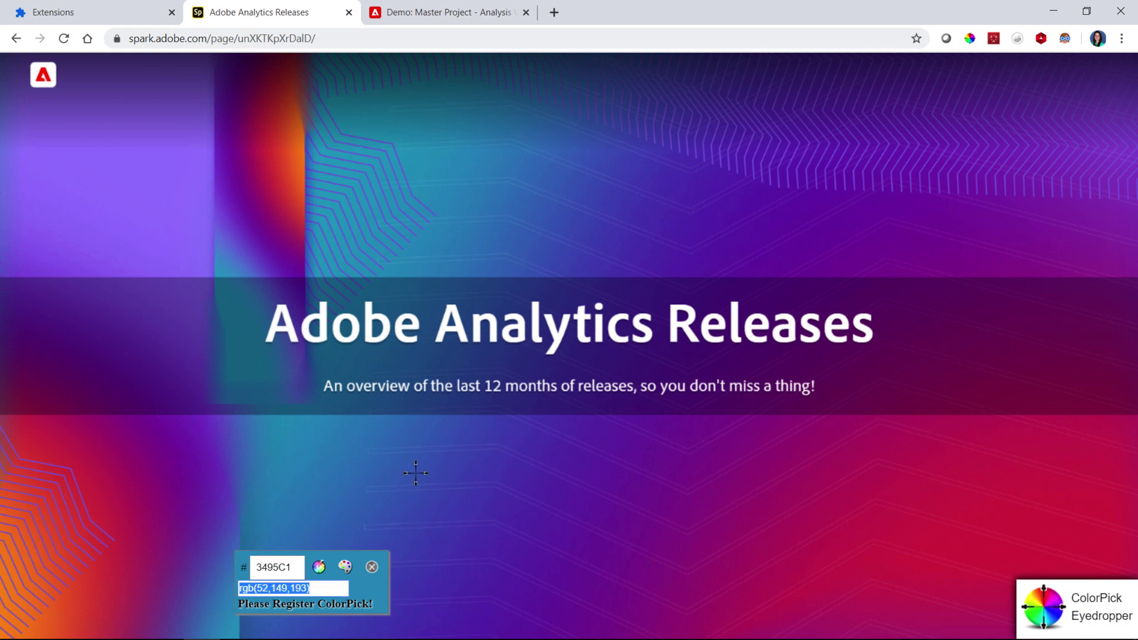
key("shift+Tab")
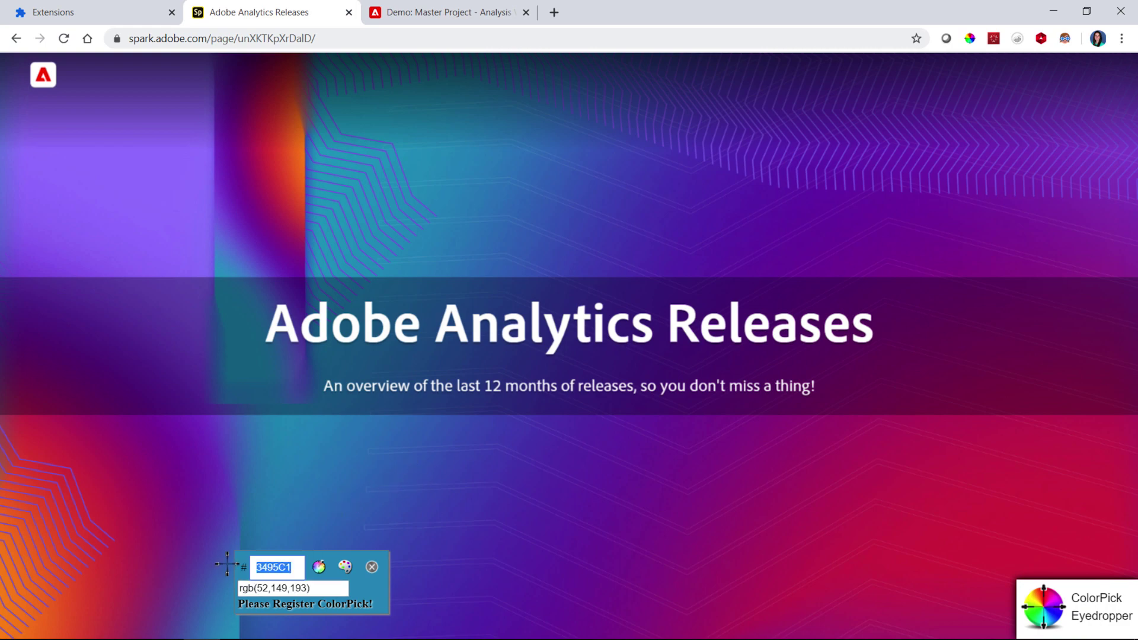
key("alt+Tab")
key("alt+Tab")
key("alt+Tab")
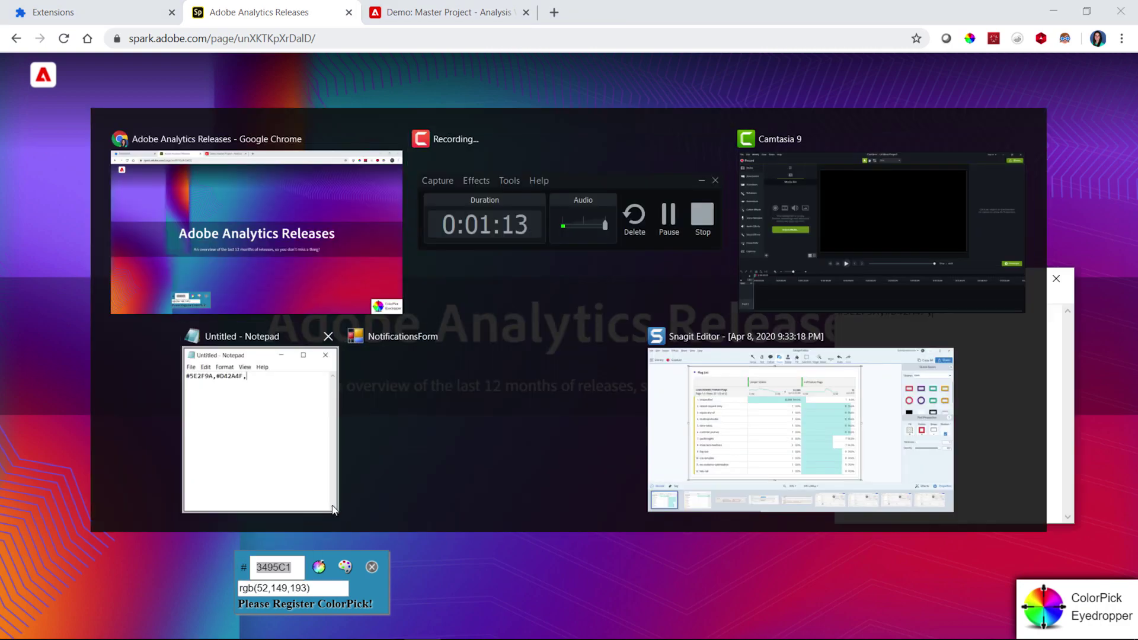
type("#3495C1")
type(",")
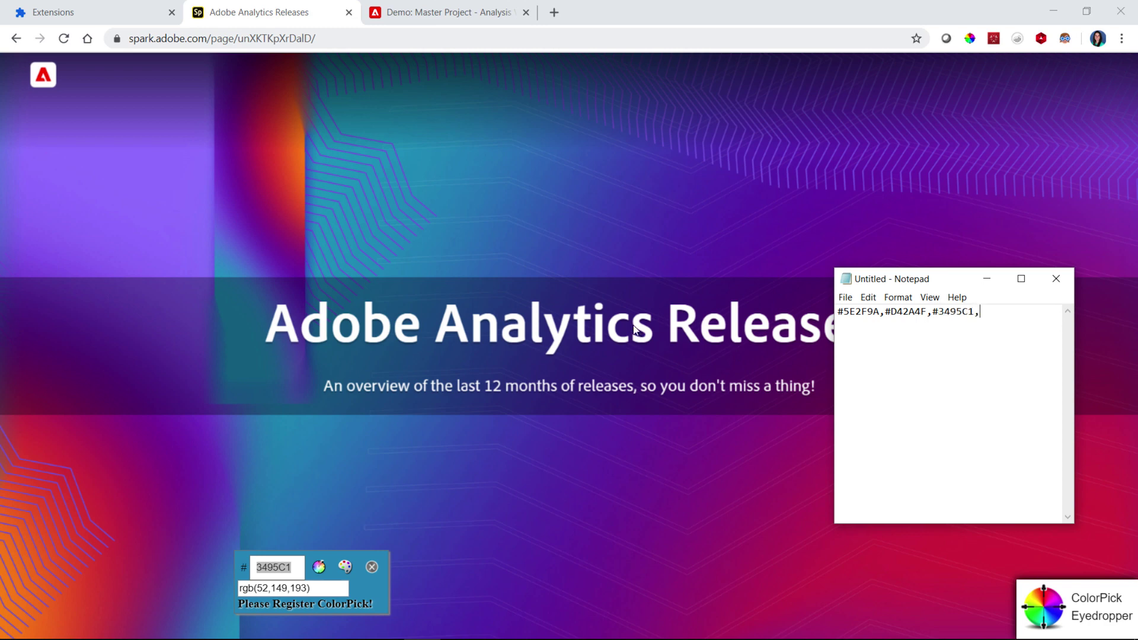
Capture the orange-red #E4543A, paste it into Notepad and select the whole four-colour line
left_click(79, 596)
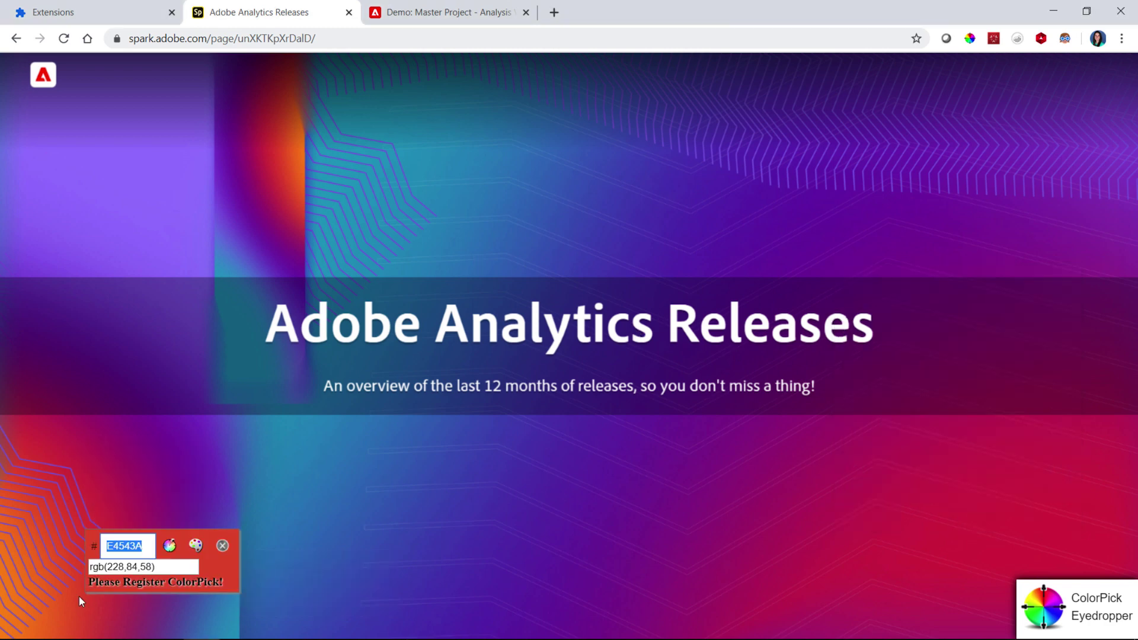
key("alt+Tab")
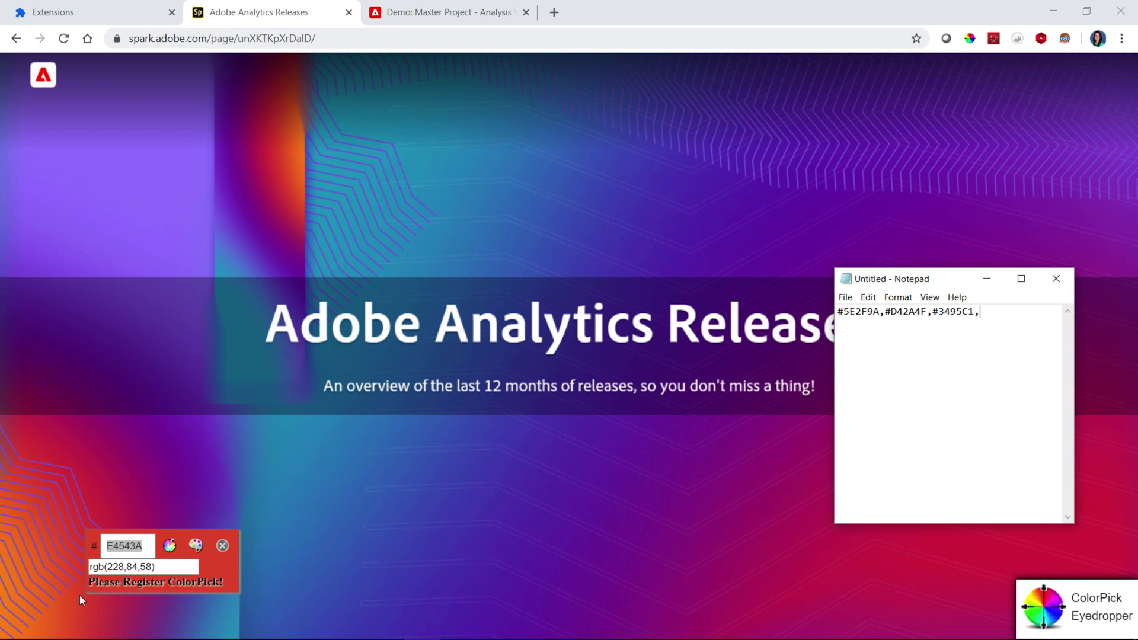
type("#")
type("E4543A")
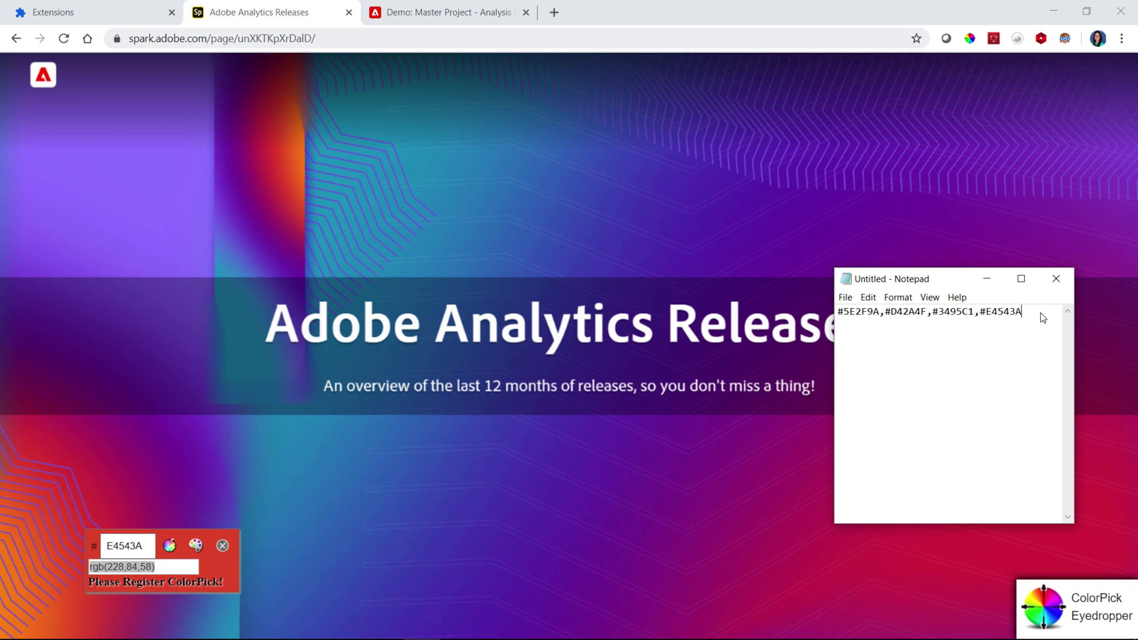
left_click_drag(1042, 318, 837, 319)
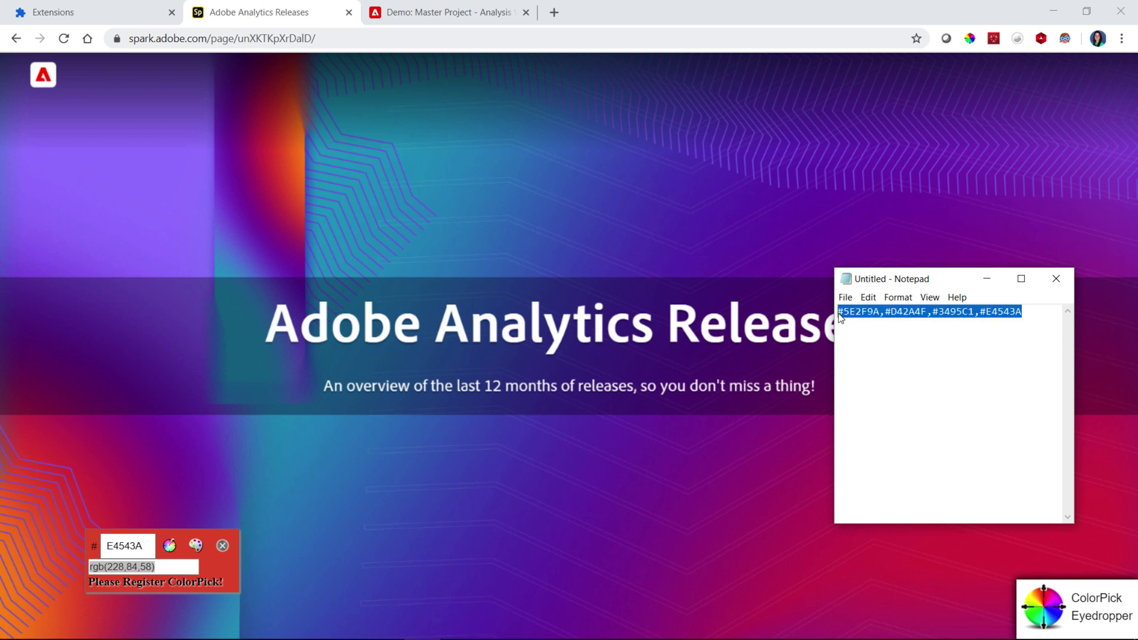
Bring up Project info & settings for the Demo: Master Project workspace
left_click(480, 15)
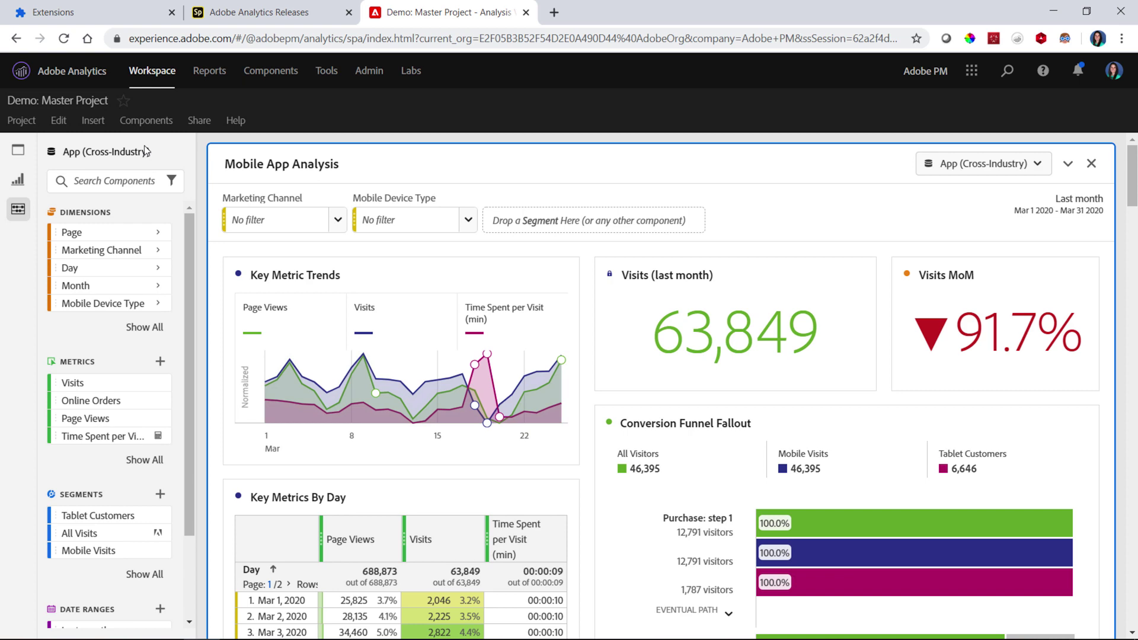
left_click(23, 121)
left_click(33, 360)
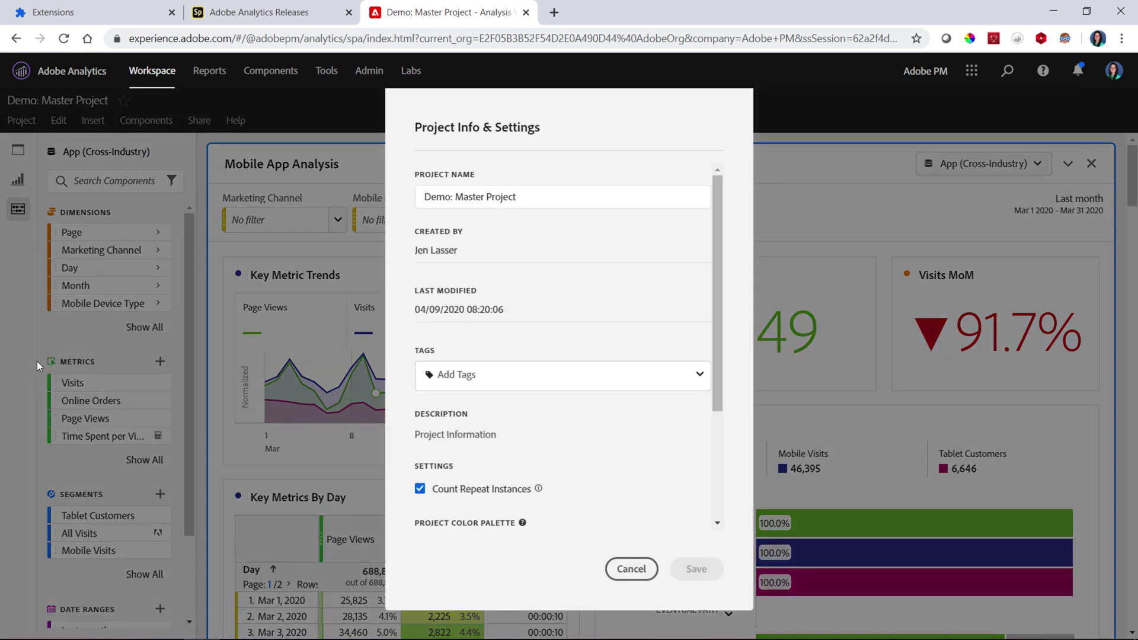
left_click_drag(718, 270, 730, 398)
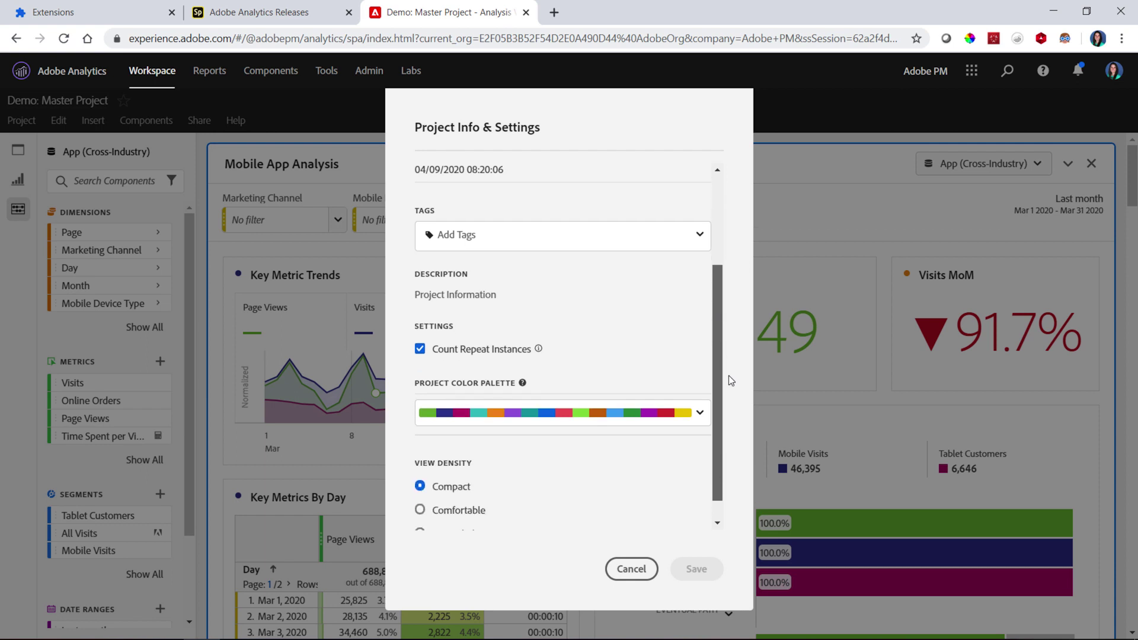
Choose Custom Palette and replace its default hex values with #5E2F9A, #D42A4F, #3495C1, #E4543A
left_click(701, 386)
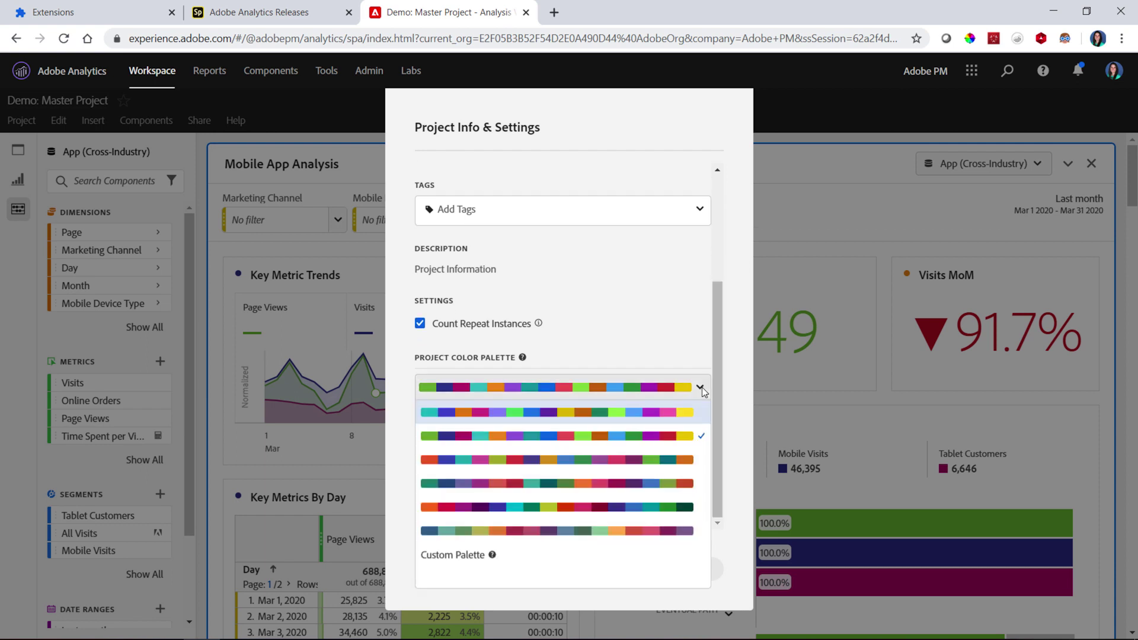
left_click(453, 557)
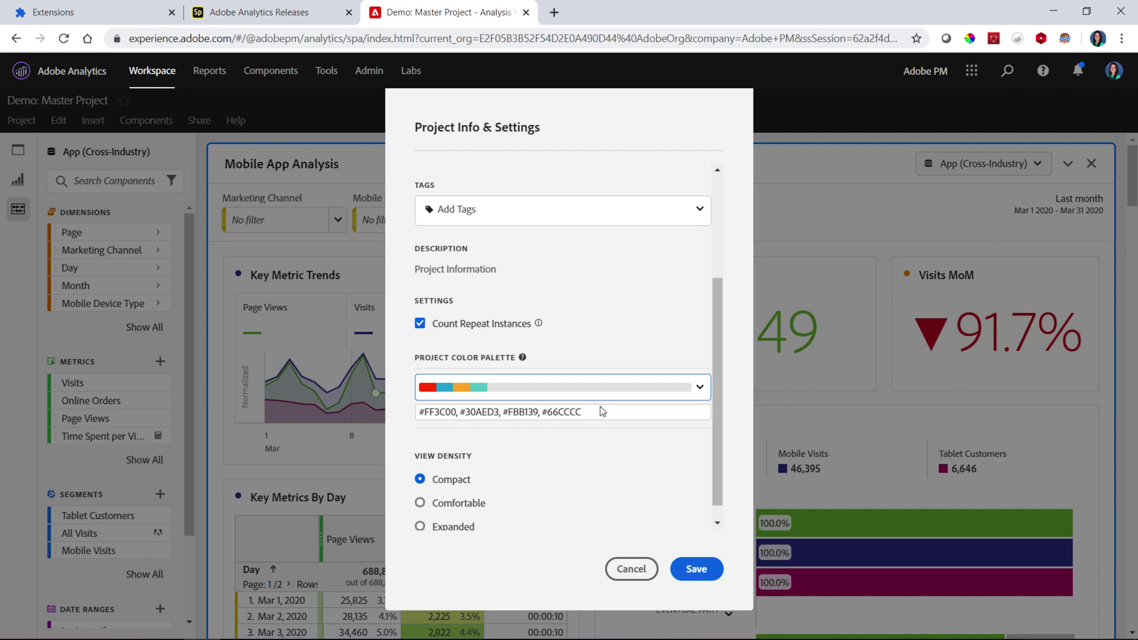
left_click_drag(601, 412, 388, 412)
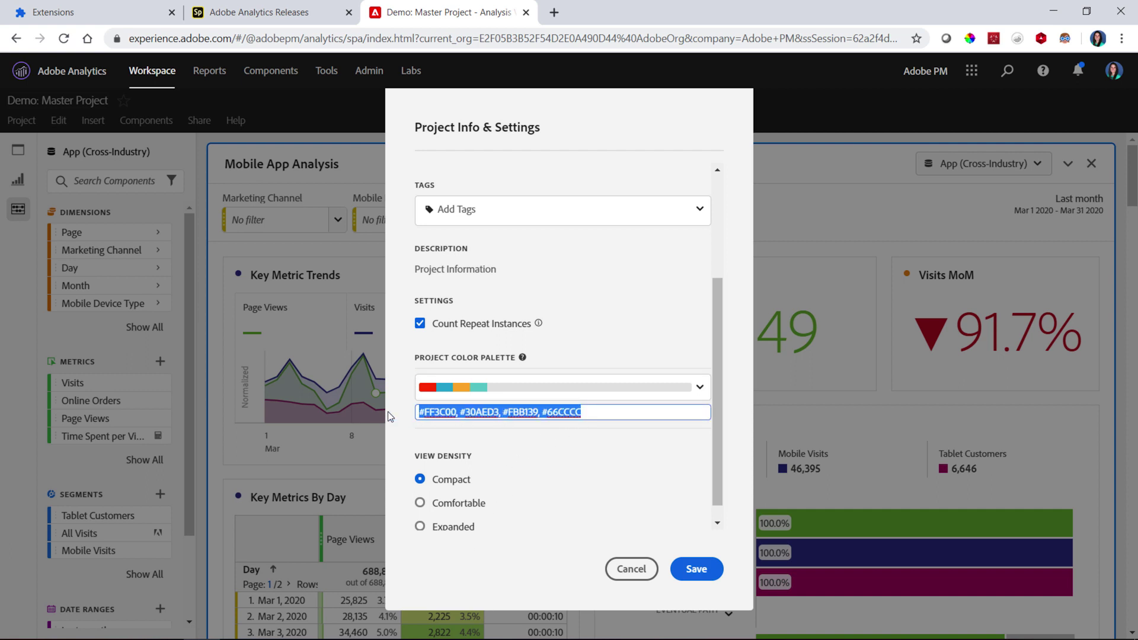
key("BackSpace")
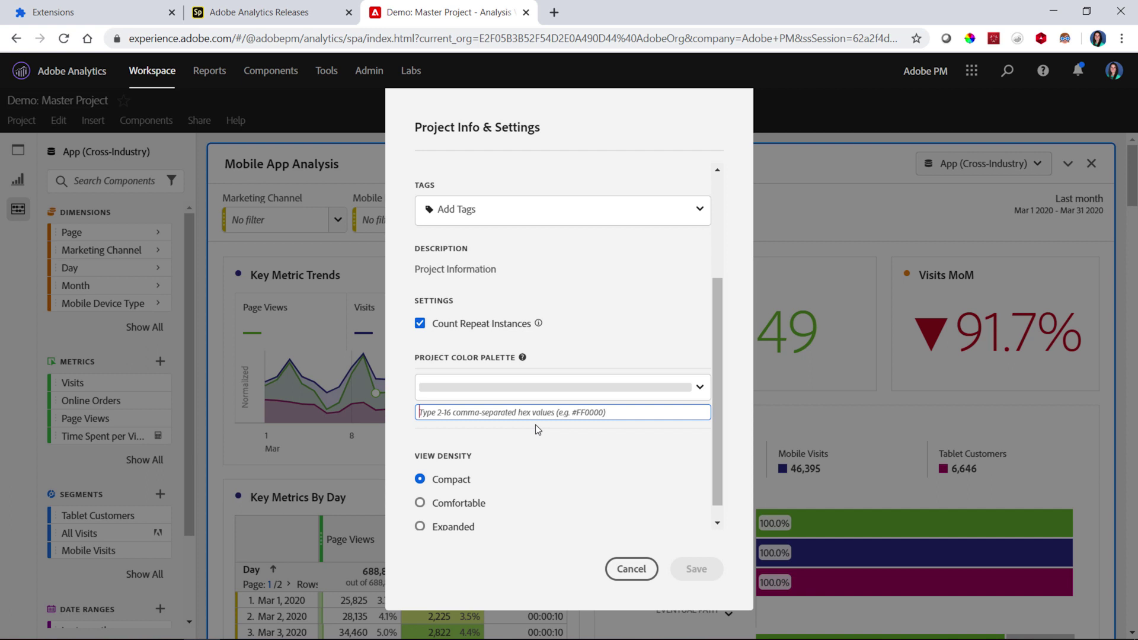
type("#5E2F9A,#D42A4F,#3495C1,#E4543A")
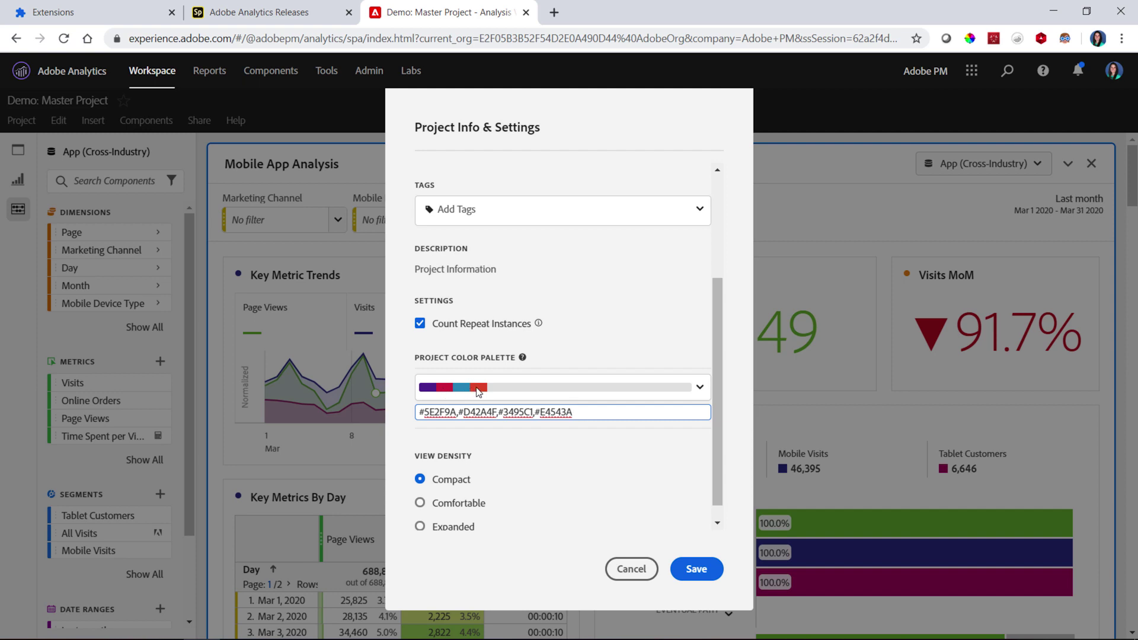
Save the project settings so the visualizations take the new custom colours
left_click(685, 568)
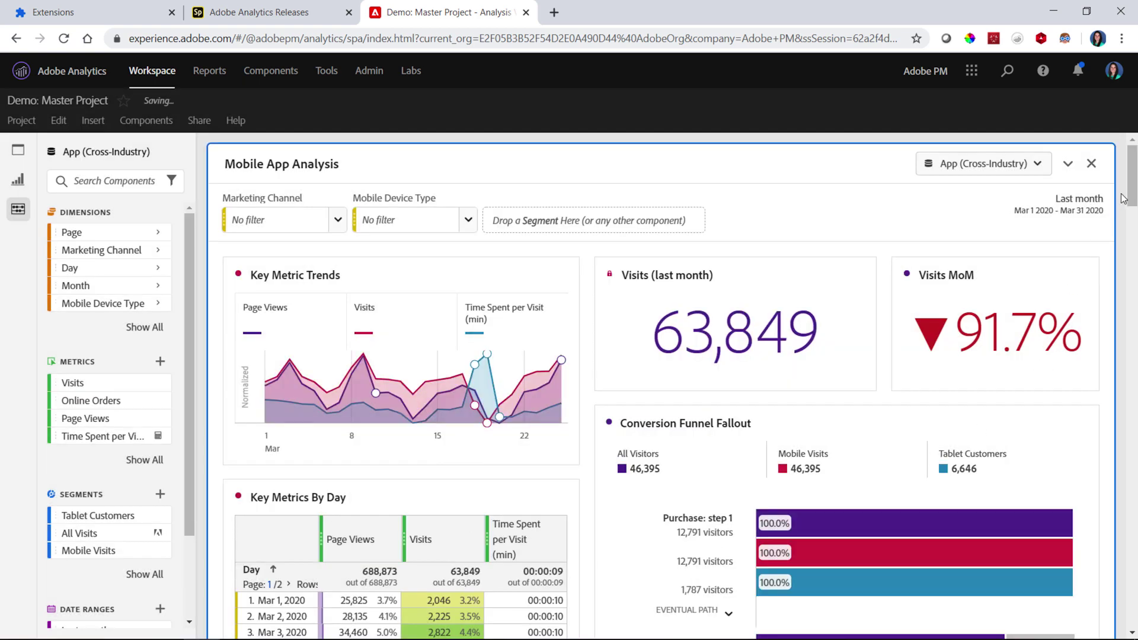
left_click_drag(1133, 184, 1132, 286)
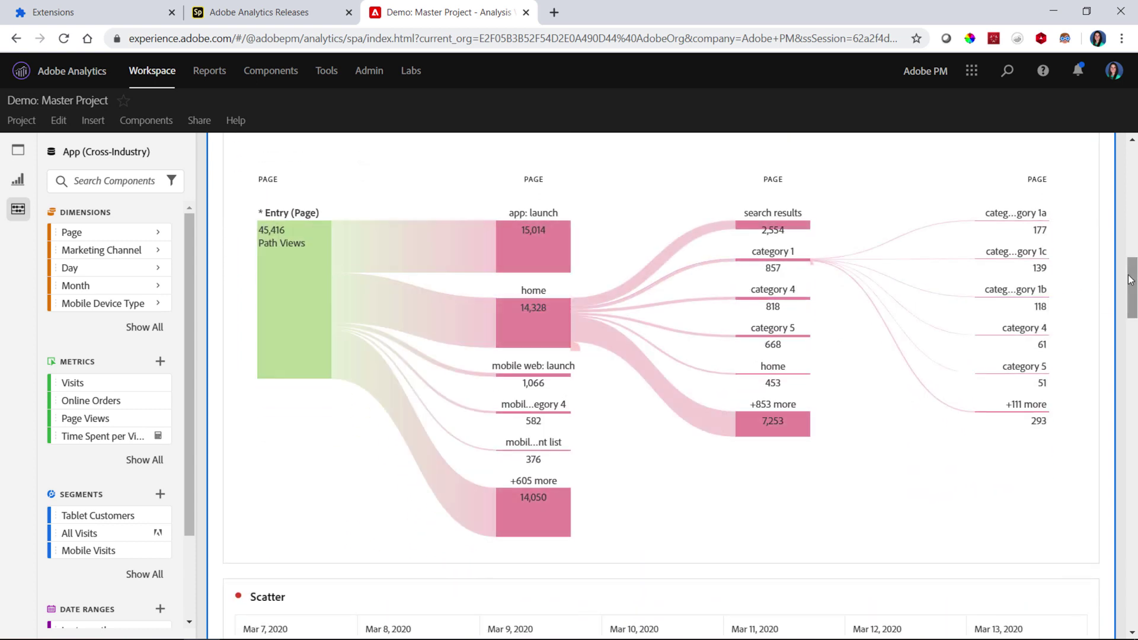
left_click_drag(1129, 297, 1128, 324)
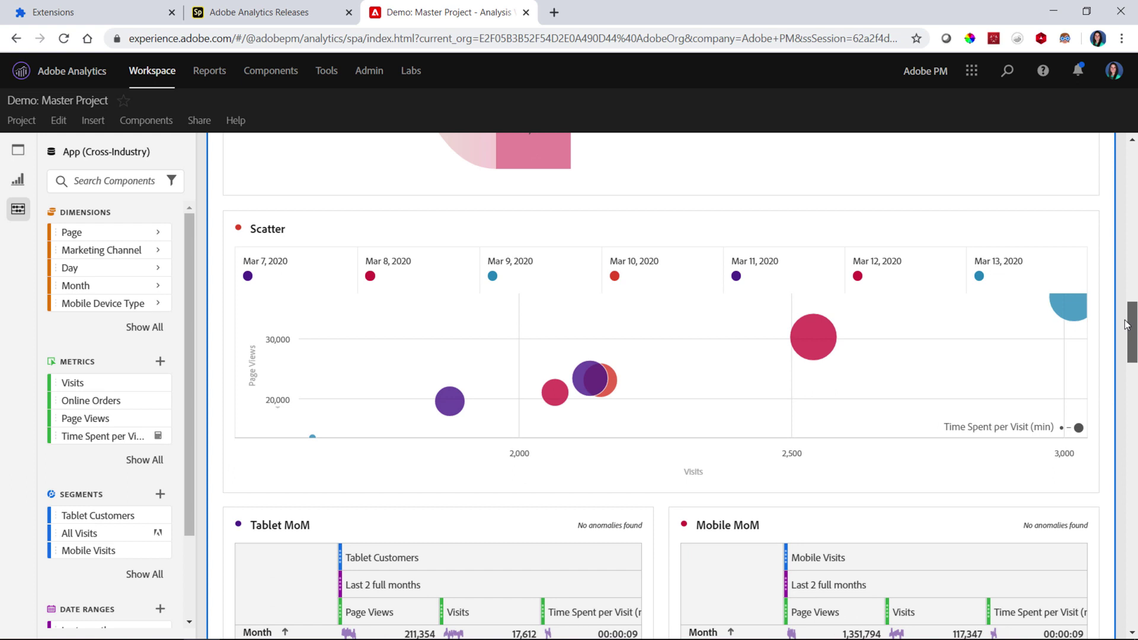